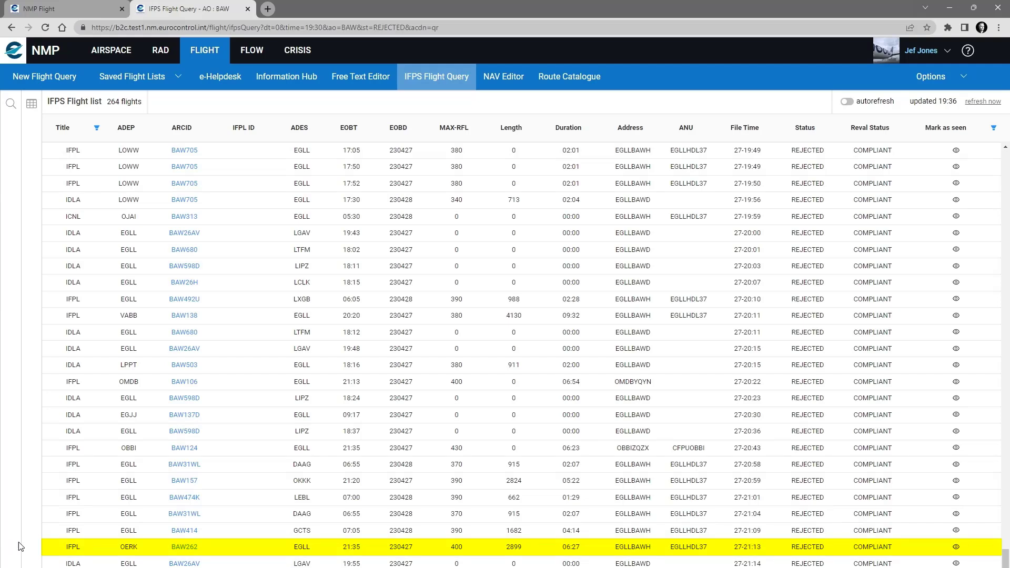
Open BAW262's IFPS History and expand the REJECT entry showing the forbidden-route error.
{"action": "left_click", "coordinate": [185, 546]}
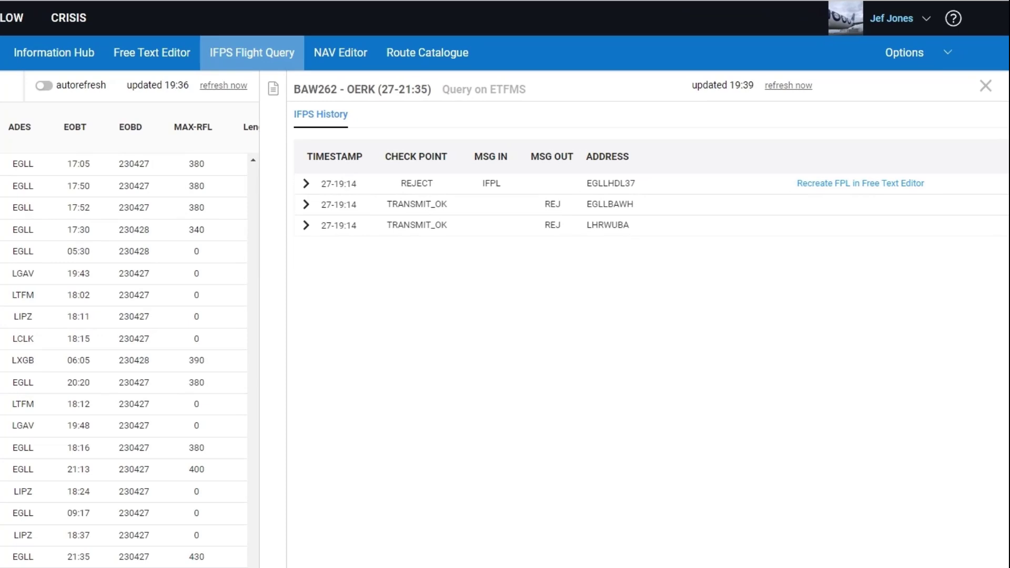
{"action": "left_click", "coordinate": [306, 183]}
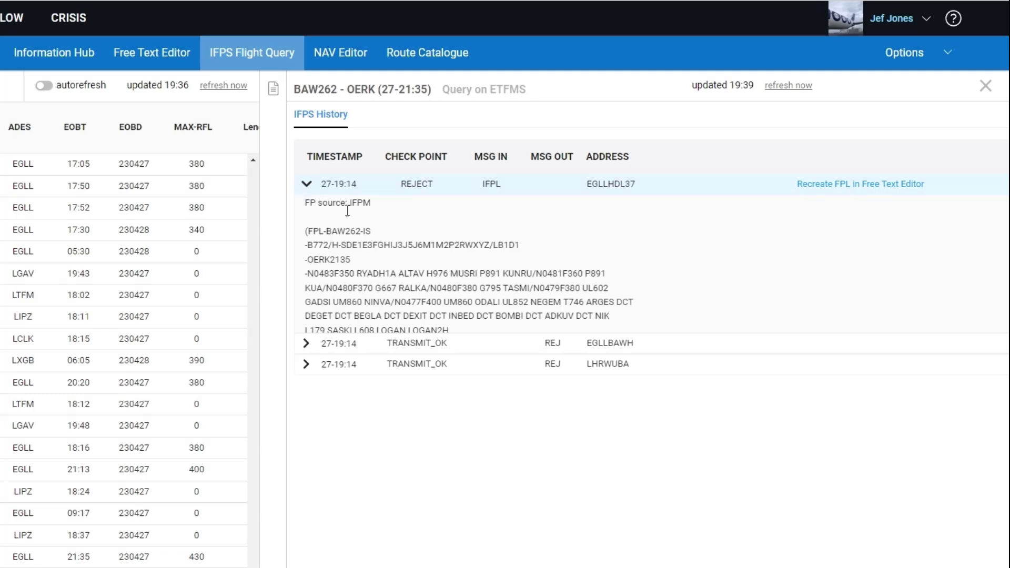
{"action": "scroll", "coordinate": [450, 276], "scroll_direction": "down", "scroll_amount": 2}
{"action": "scroll", "coordinate": [449, 277], "scroll_direction": "down", "scroll_amount": 2}
{"action": "scroll", "coordinate": [450, 277], "scroll_direction": "down", "scroll_amount": 1}
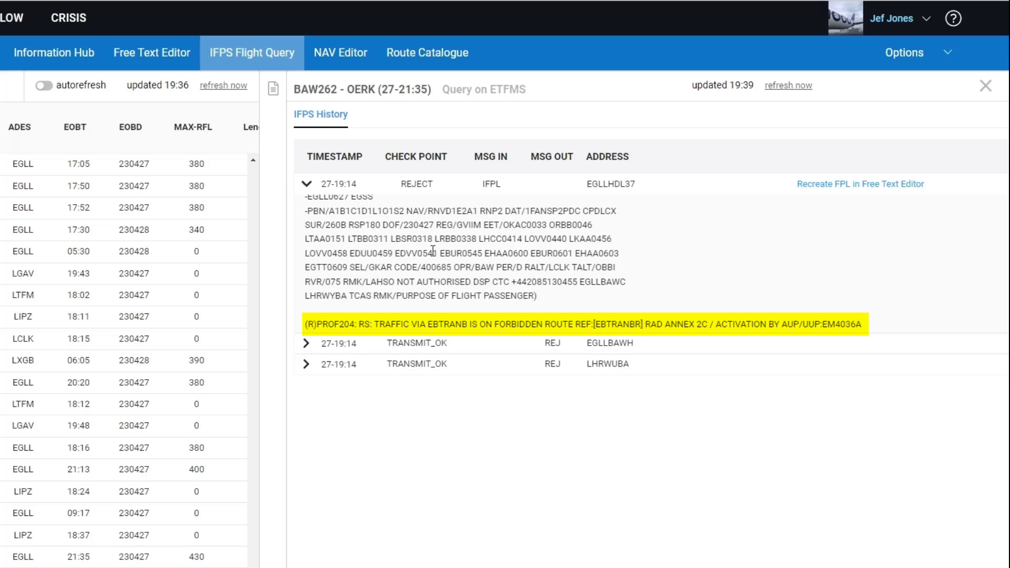
{"action": "scroll", "coordinate": [447, 261], "scroll_direction": "up", "scroll_amount": 3}
{"action": "scroll", "coordinate": [449, 261], "scroll_direction": "up", "scroll_amount": 3}
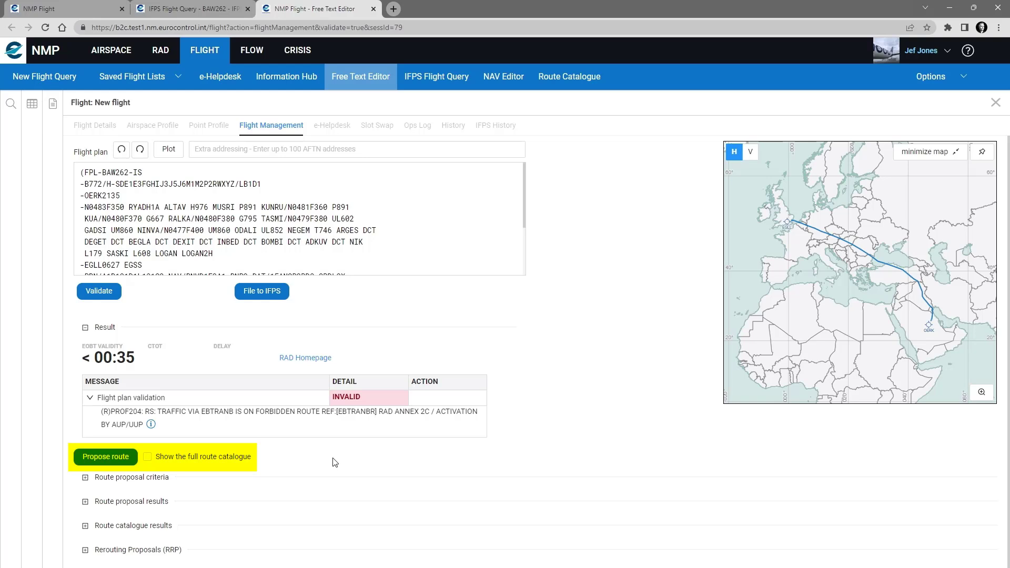
Request route proposals for BAW262 from OERK to EGLL.
{"action": "left_click", "coordinate": [105, 457]}
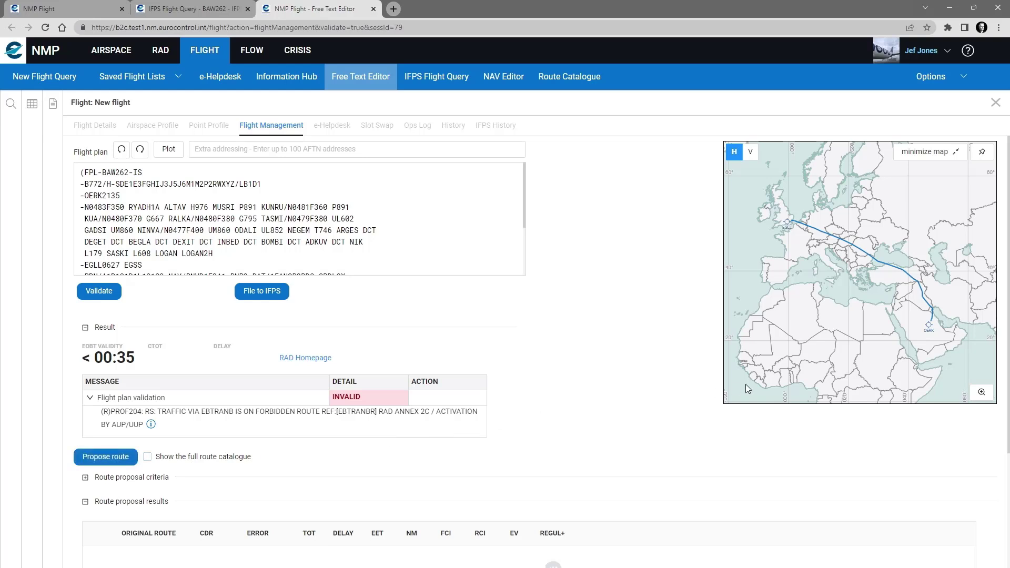
{"action": "scroll", "coordinate": [643, 407], "scroll_direction": "down", "scroll_amount": 2}
{"action": "scroll", "coordinate": [644, 408], "scroll_direction": "down", "scroll_amount": 2}
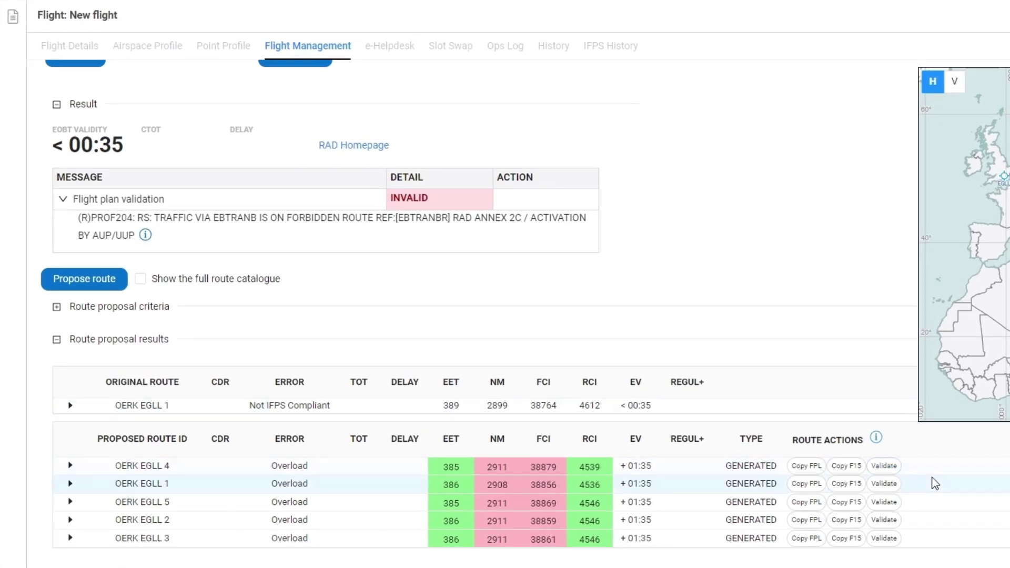
Apply proposed route OERK EGLL 4 to BAW262 and revalidate the plan as VALID.
{"action": "left_click", "coordinate": [885, 467]}
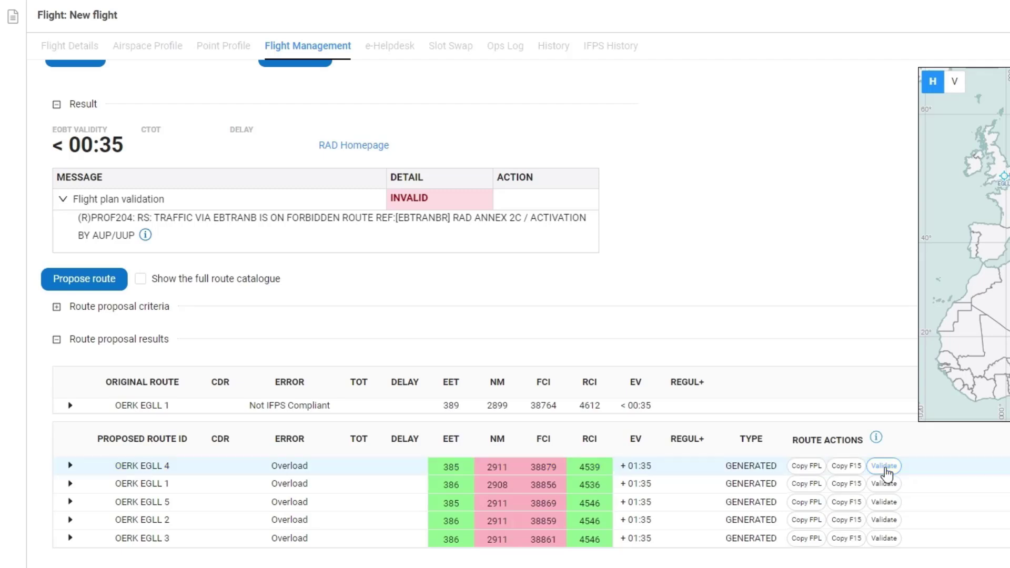
{"action": "left_click", "coordinate": [883, 466]}
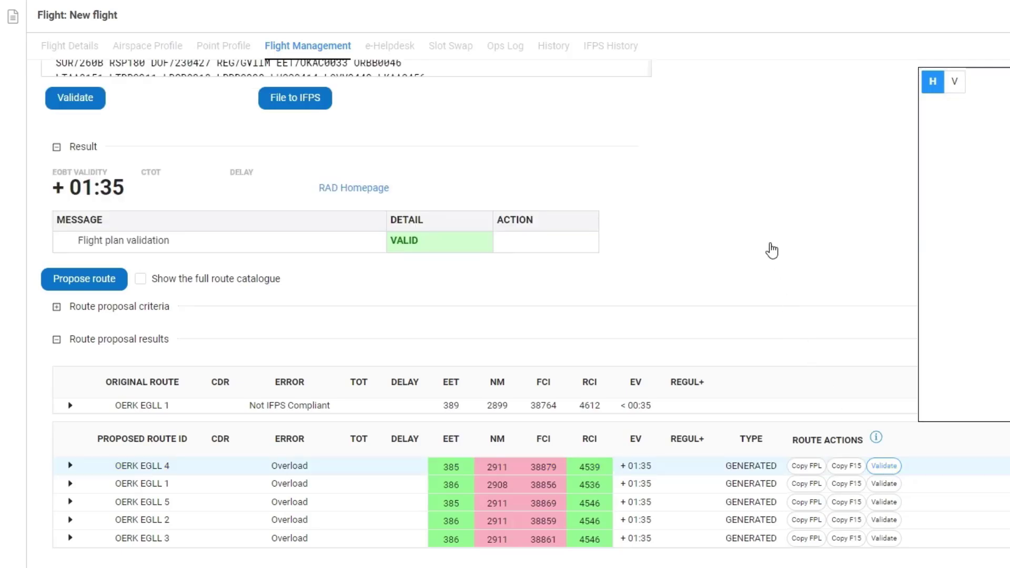
{"action": "scroll", "coordinate": [760, 232], "scroll_direction": "up", "scroll_amount": 3}
{"action": "scroll", "coordinate": [763, 239], "scroll_direction": "up", "scroll_amount": 1}
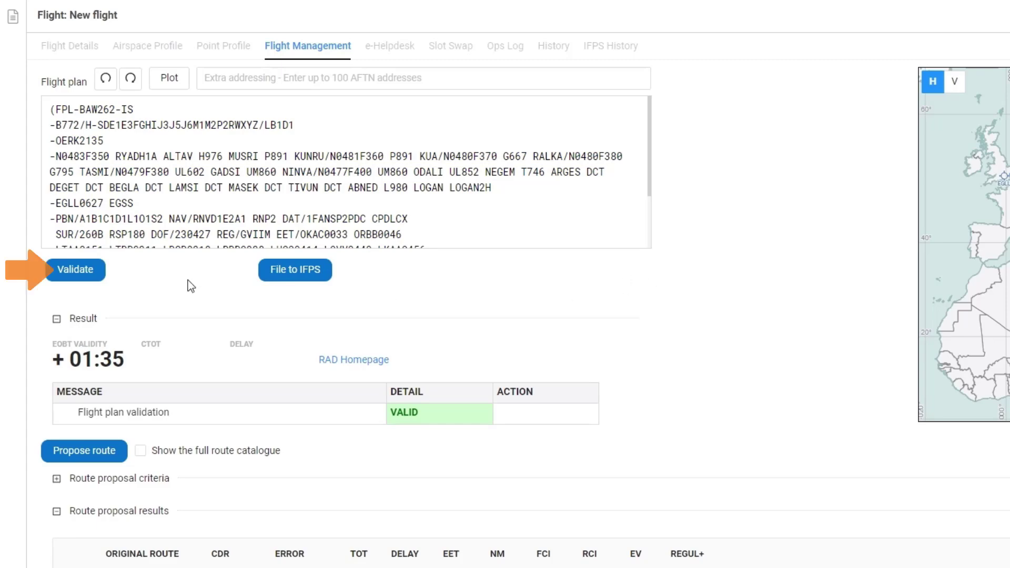
{"action": "left_click", "coordinate": [76, 269]}
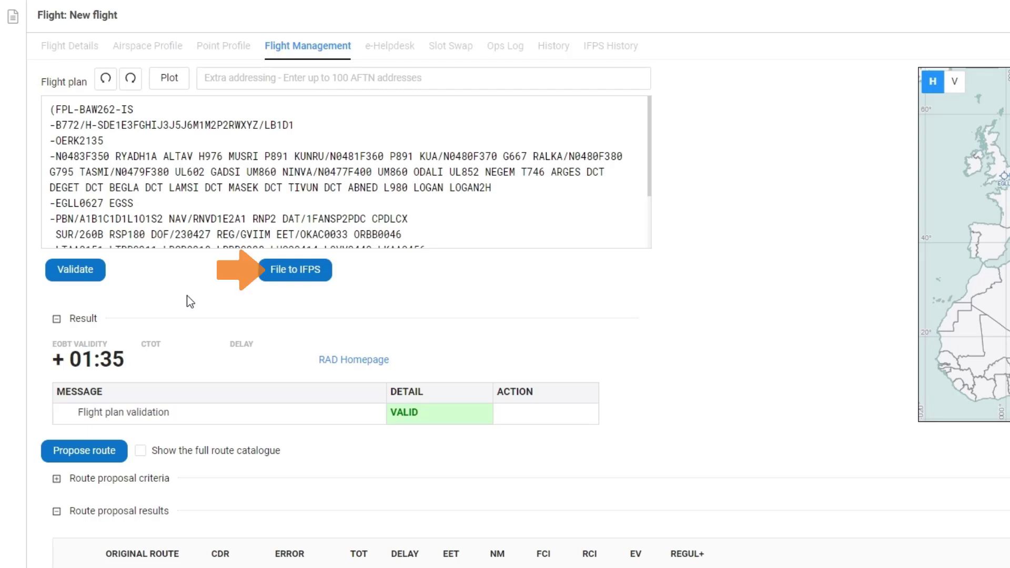
File BAW262's flight plan to IFPS and confirm, receiving ACK with IFPLID AT00335110.
{"action": "left_click", "coordinate": [298, 269]}
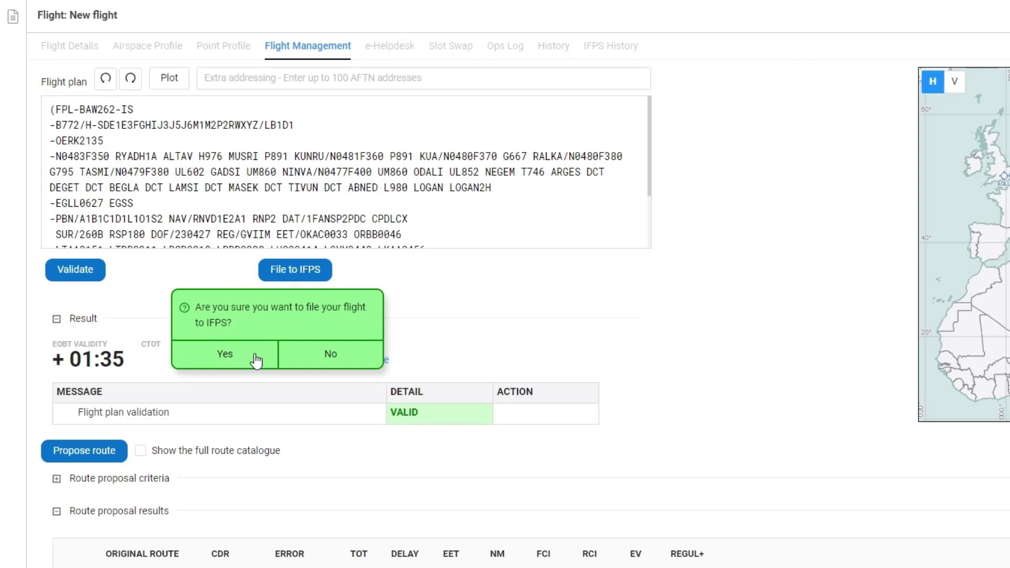
{"action": "left_click", "coordinate": [230, 354]}
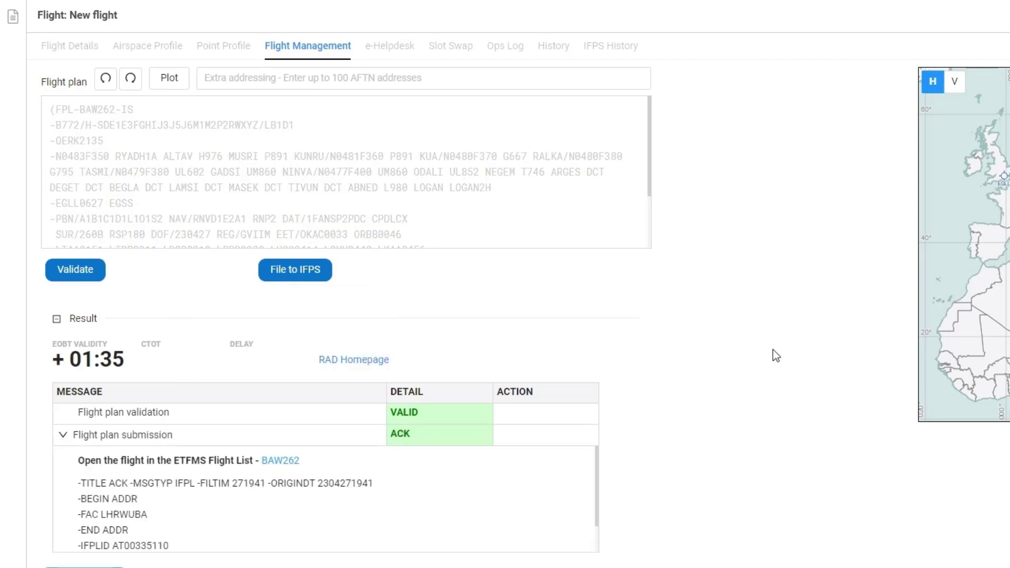
{"action": "scroll", "coordinate": [772, 350], "scroll_direction": "down", "scroll_amount": 3}
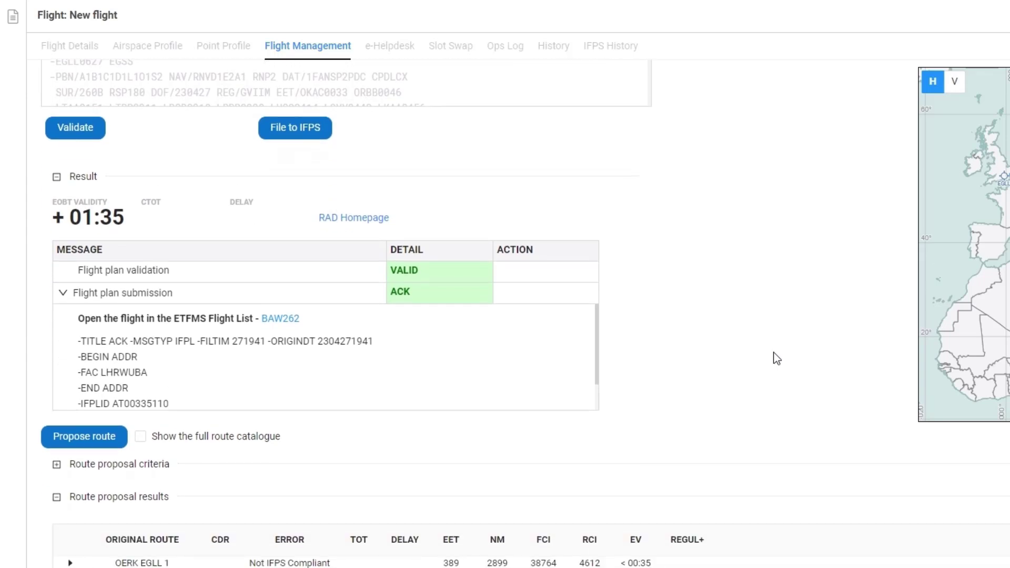
{"action": "scroll", "coordinate": [772, 349], "scroll_direction": "down", "scroll_amount": 2}
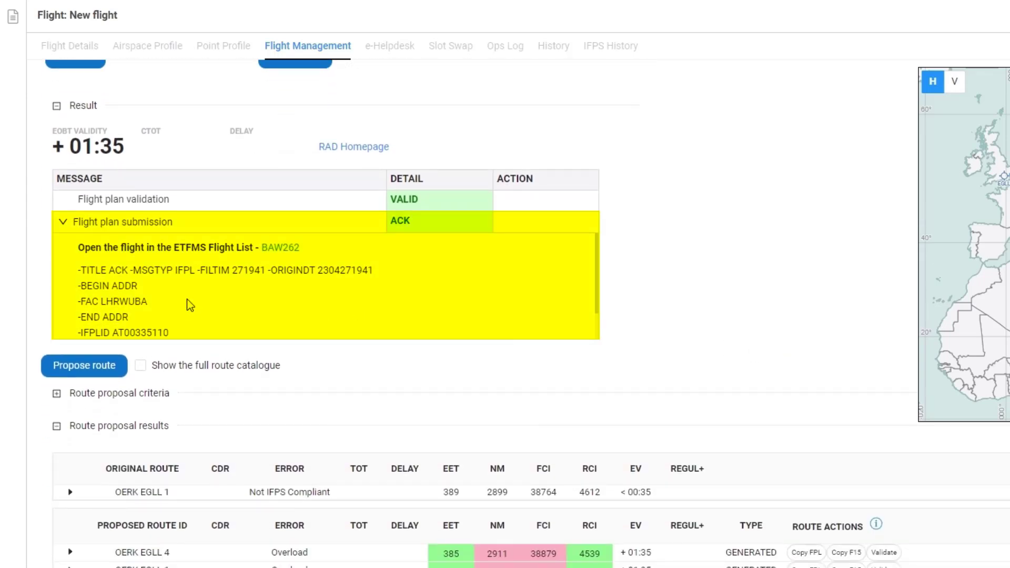
{"action": "scroll", "coordinate": [188, 286], "scroll_direction": "down", "scroll_amount": 2}
{"action": "scroll", "coordinate": [187, 286], "scroll_direction": "up", "scroll_amount": 2}
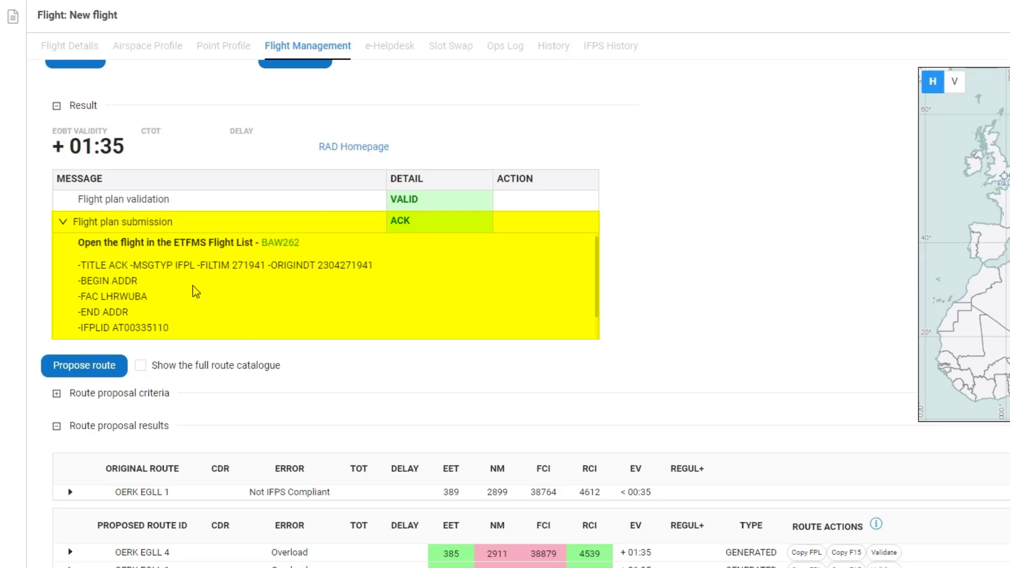